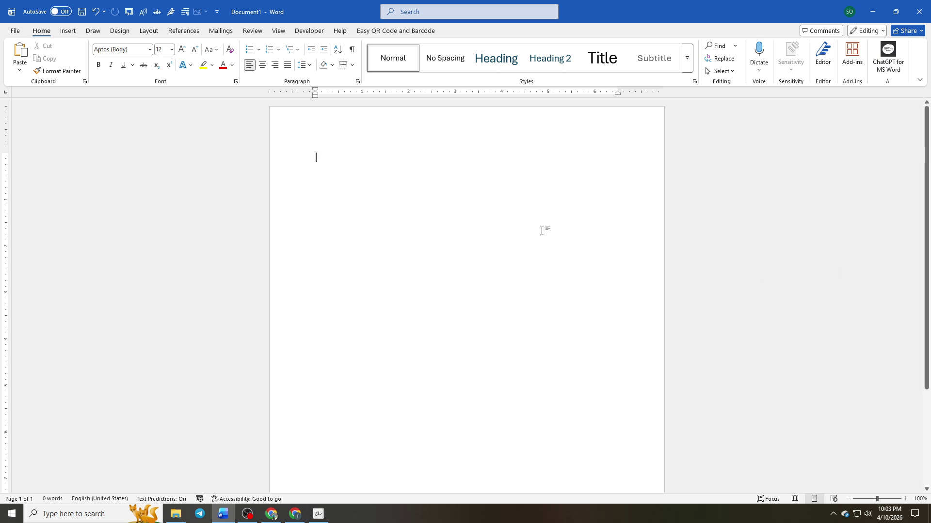
Step: Draw a rectangle about 3.78" wide and 2.55" high in the upper half of the blank page
click(68, 31)
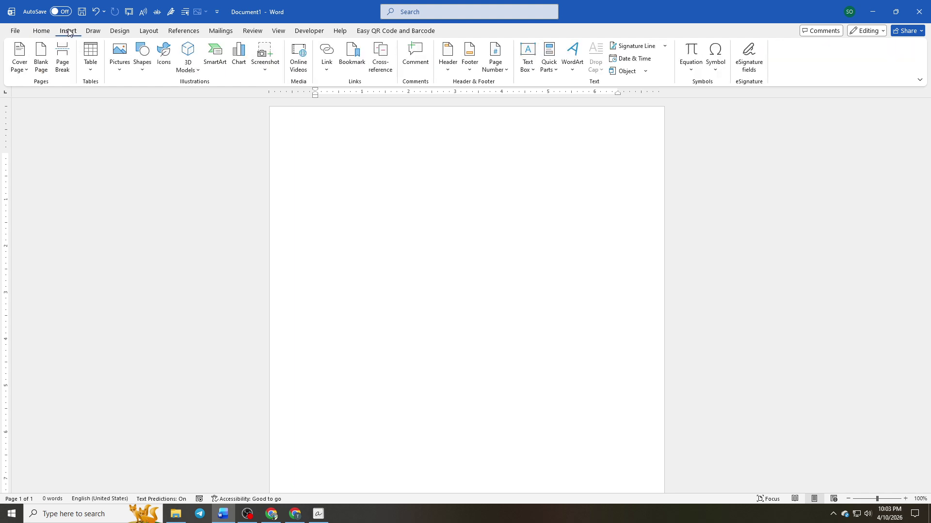
click(140, 73)
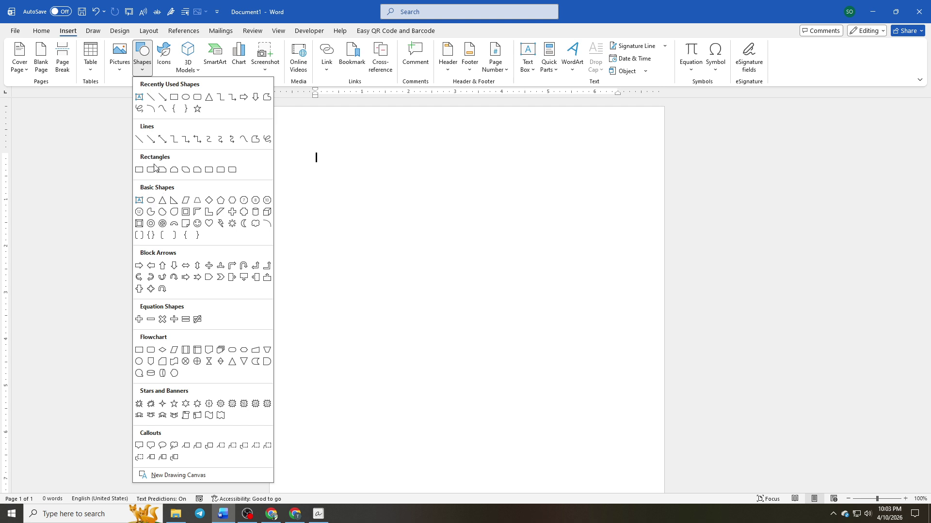
click(139, 170)
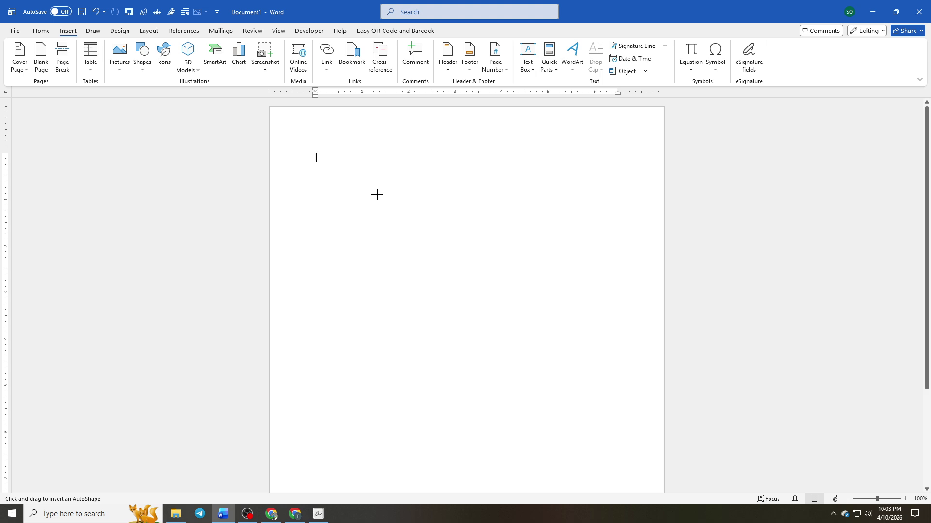
drag(377, 195, 553, 315)
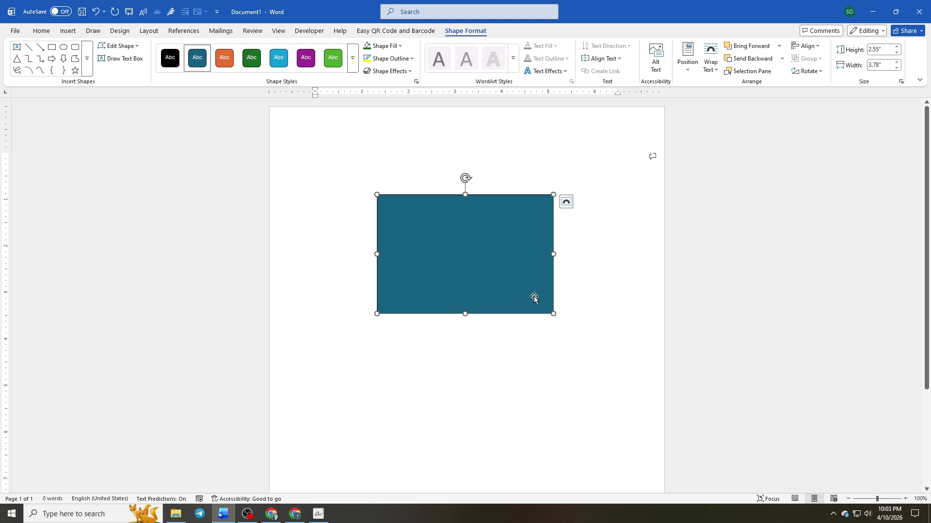
click(610, 286)
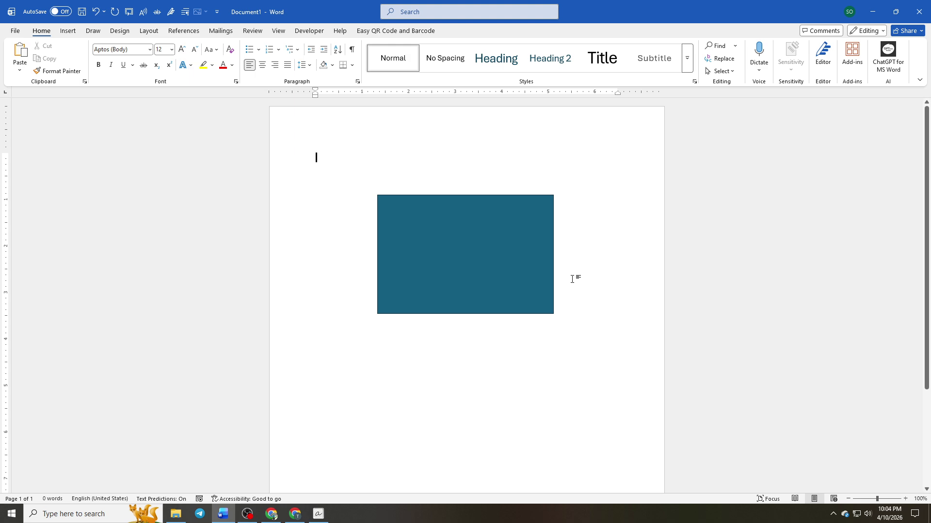
Step: Move the rectangle slightly up and left and enlarge it to about 5.1" wide by 3.74" high
drag(491, 262, 468, 223)
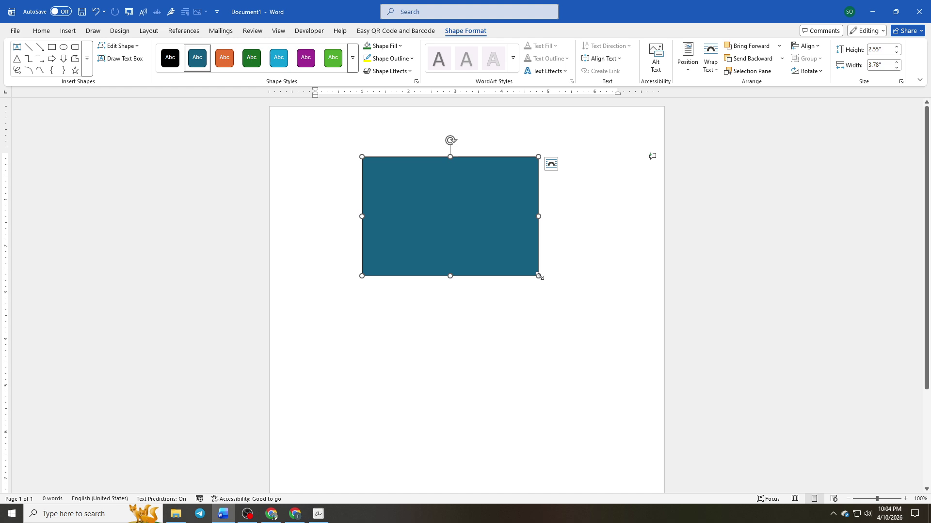
drag(539, 277, 600, 332)
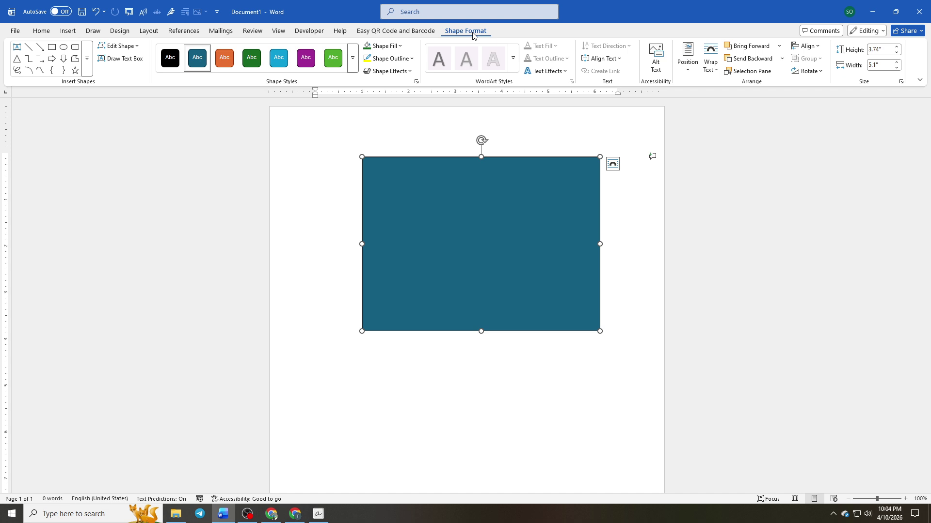
Step: Give the rectangle a light purple fill and a dark orange outline
click(401, 46)
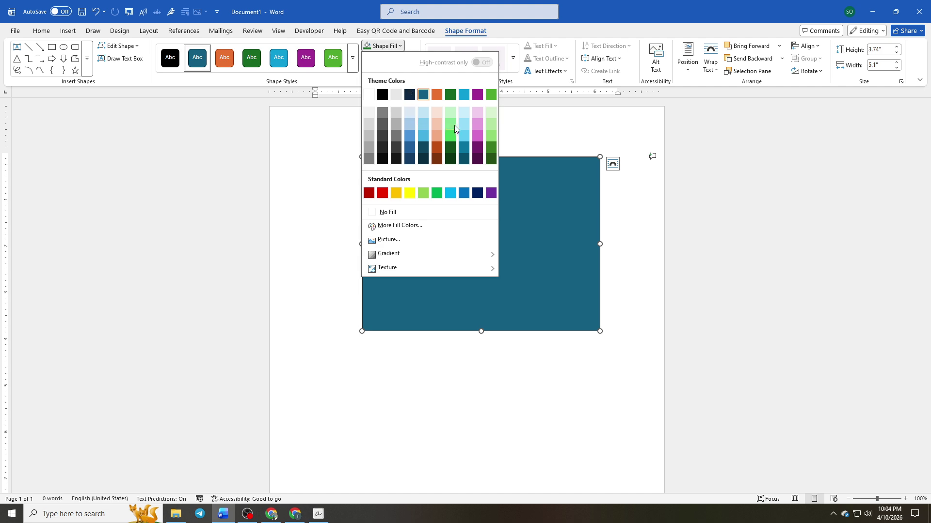
click(477, 136)
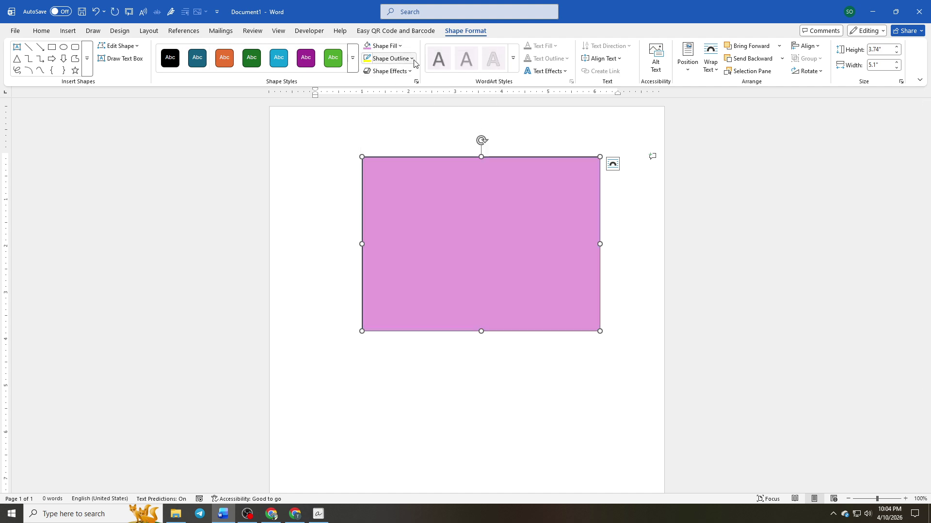
click(398, 58)
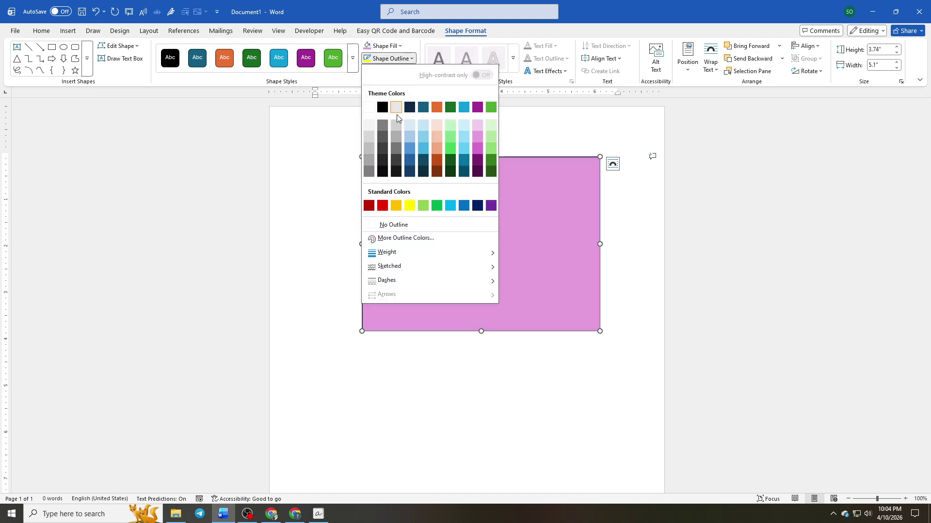
click(439, 161)
Step: Apply a centred outer shadow and a green glow to the rectangle
click(411, 72)
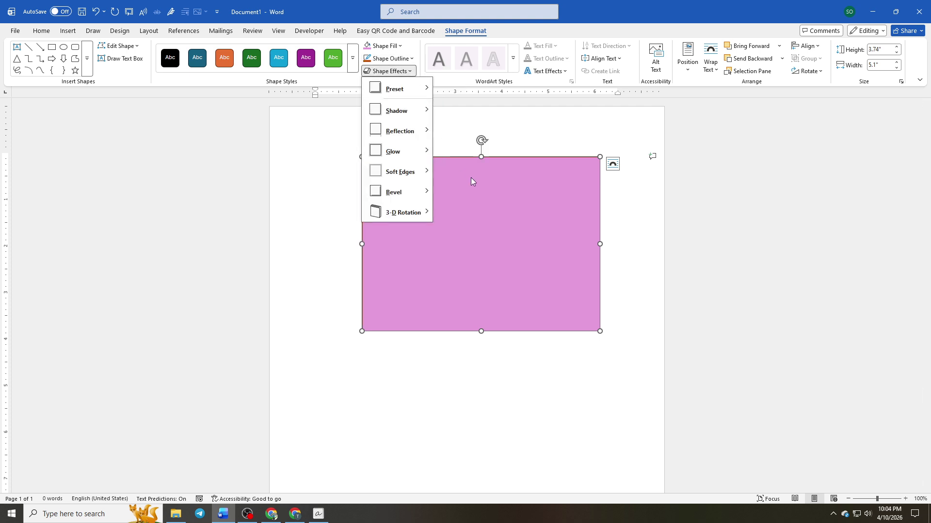
mouse_move(396, 112)
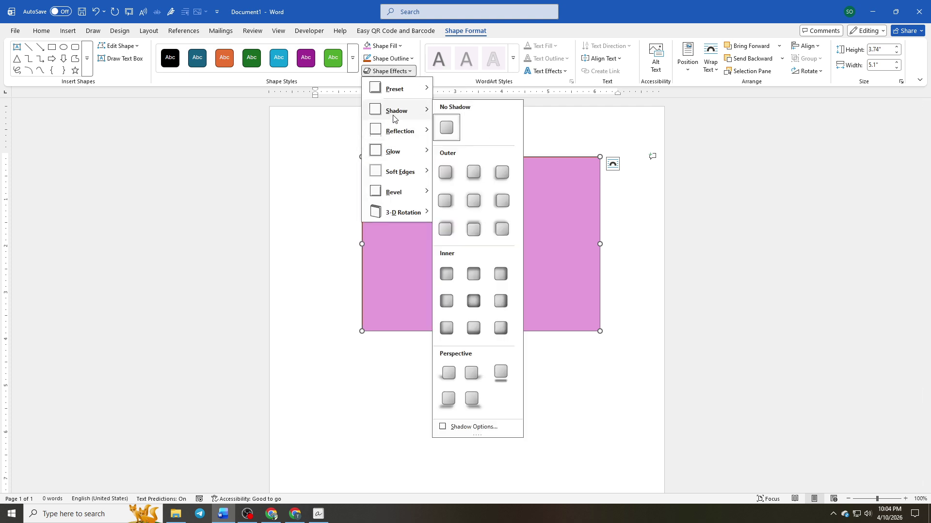
click(473, 209)
click(412, 71)
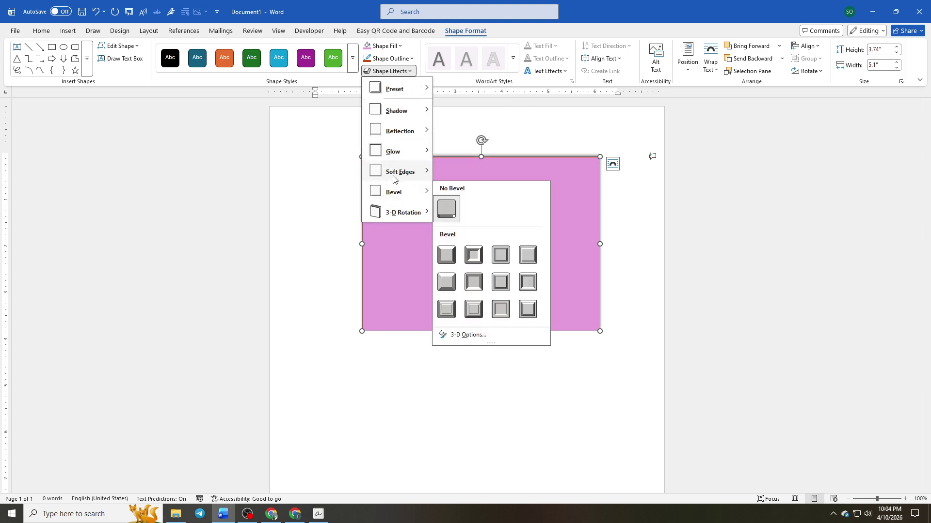
mouse_move(395, 151)
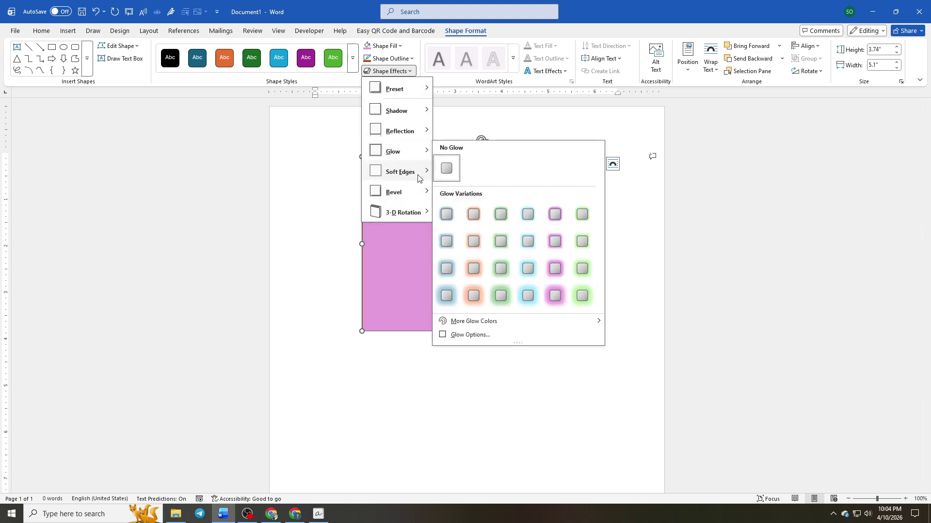
click(495, 242)
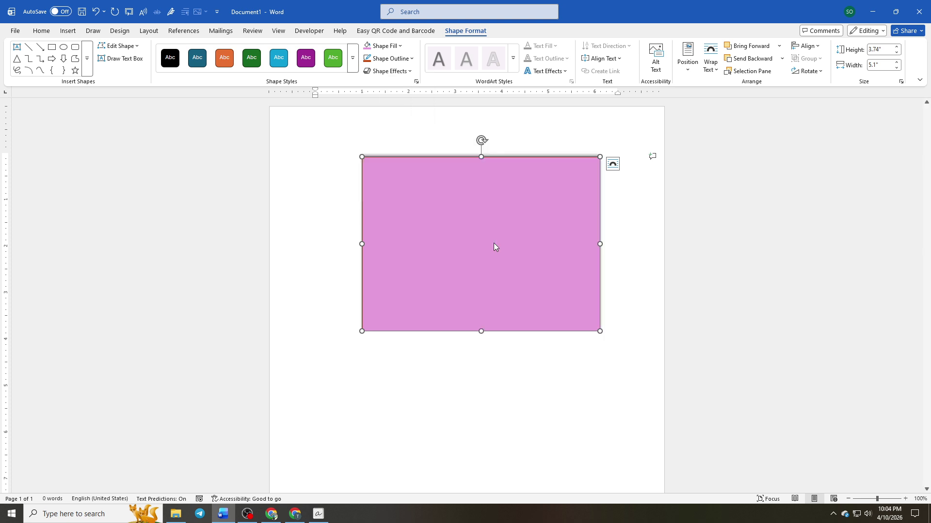
Step: Add the text "Sample" inside the rectangle and change the shape to an isosceles triangle
click(452, 214)
text(Sample)
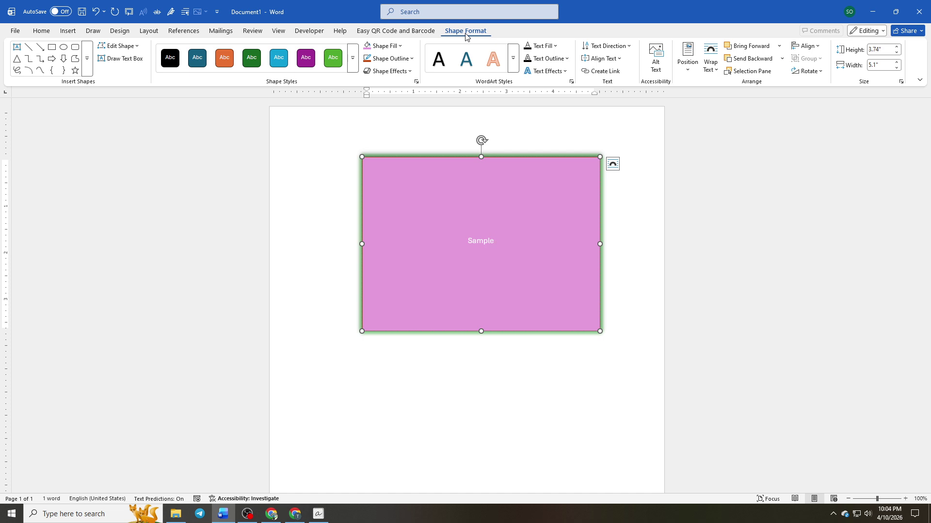
click(135, 49)
mouse_move(143, 65)
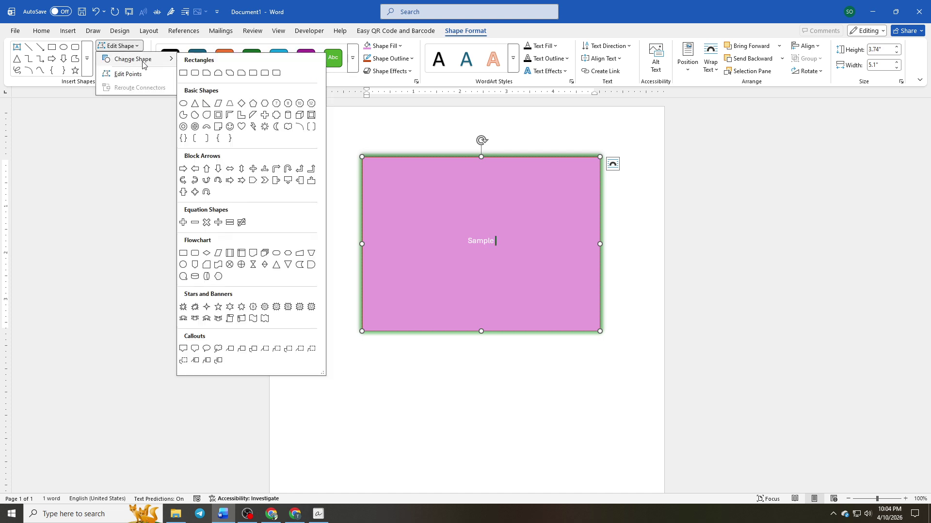
click(192, 108)
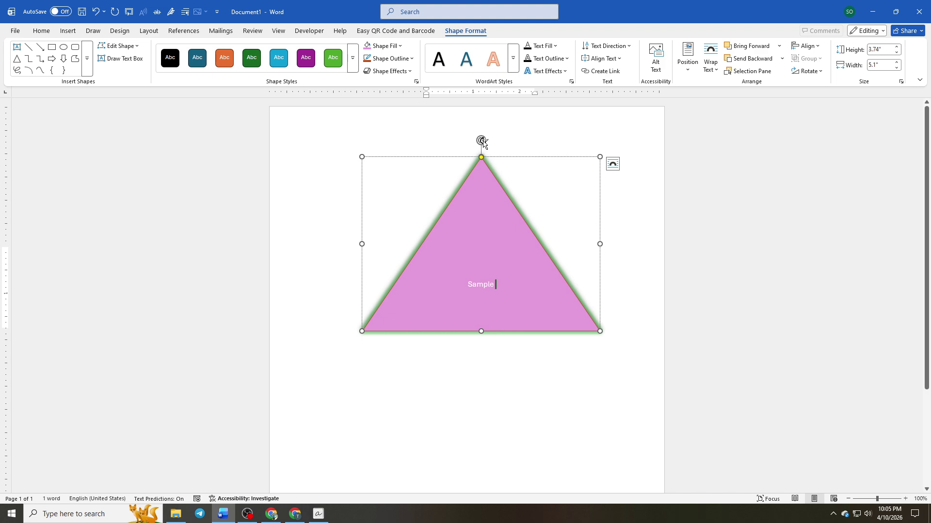
Step: Tilt the triangle slightly counterclockwise, and rotate it back upright
drag(483, 141, 481, 197)
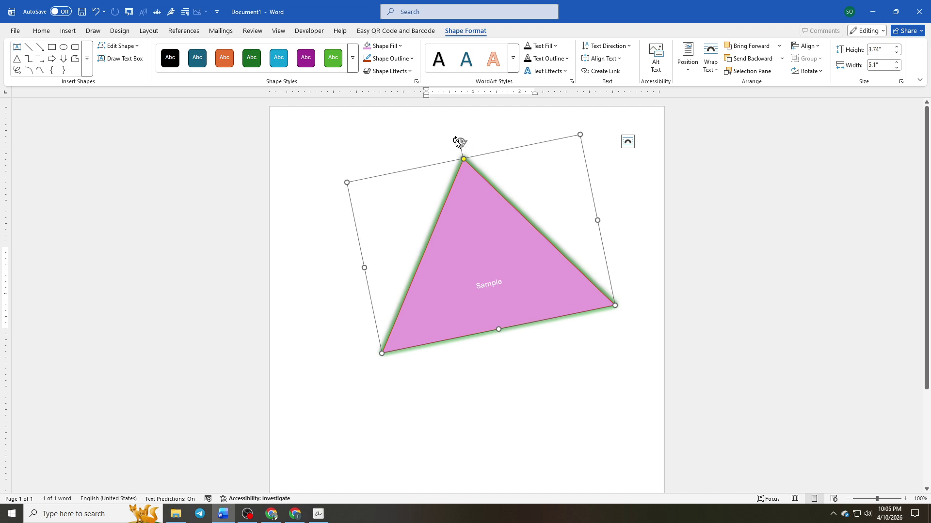
drag(460, 142, 479, 139)
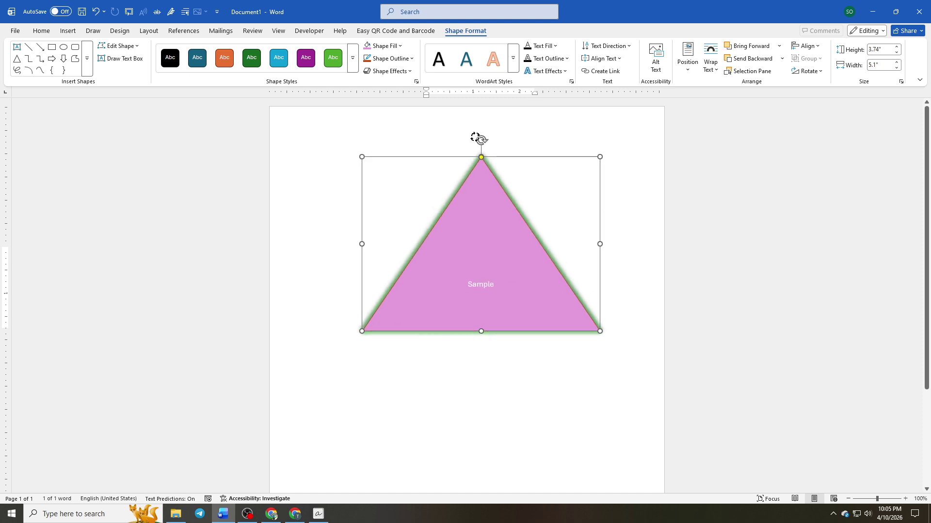
Step: Move the triangle slightly up toward the page's top edge and deselect it
drag(466, 205, 465, 187)
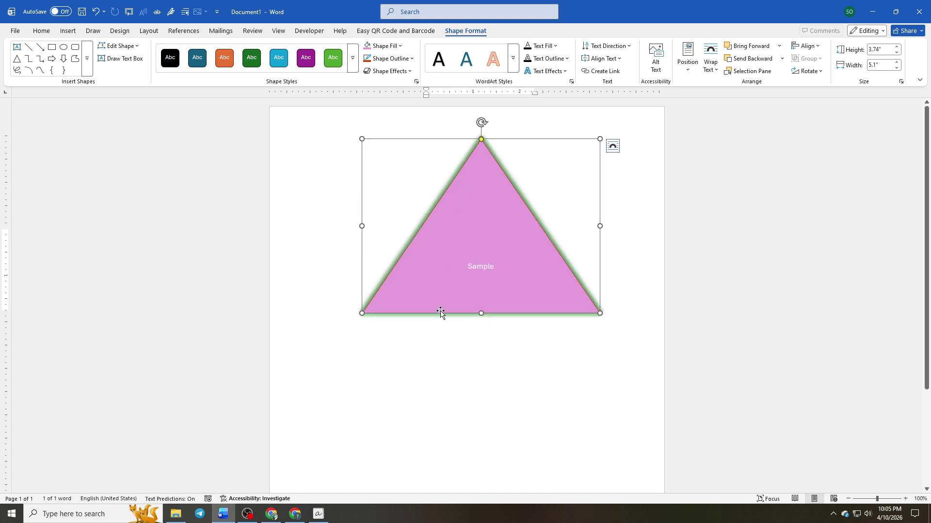
click(391, 378)
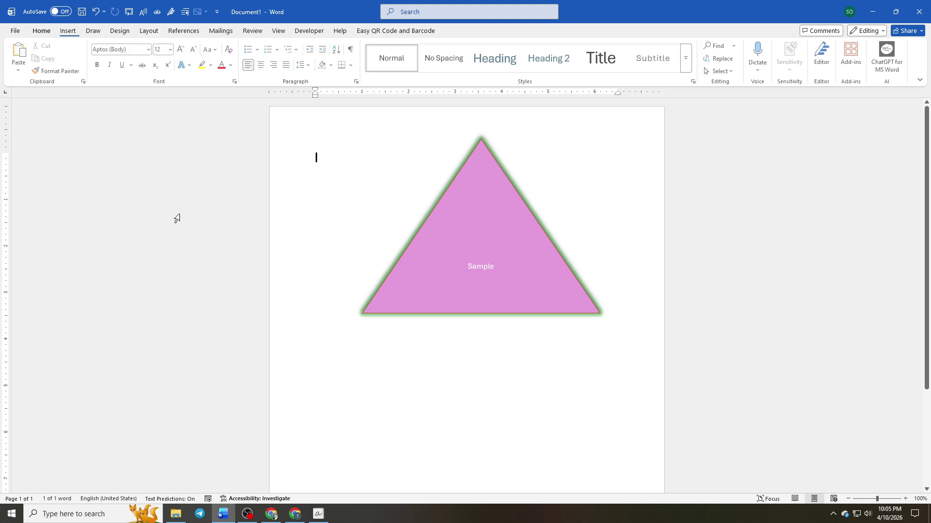
Step: Draw a circle about 3.06" in diameter below the triangle
click(479, 240)
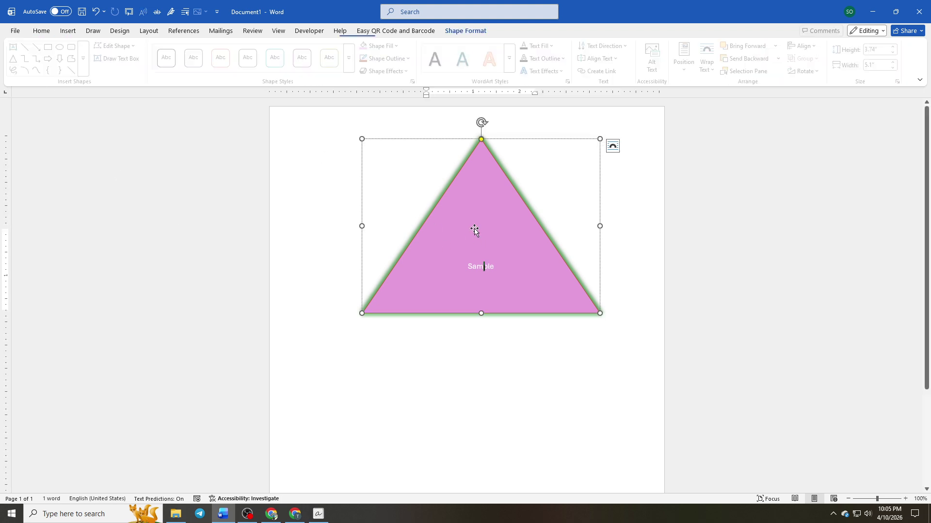
click(52, 47)
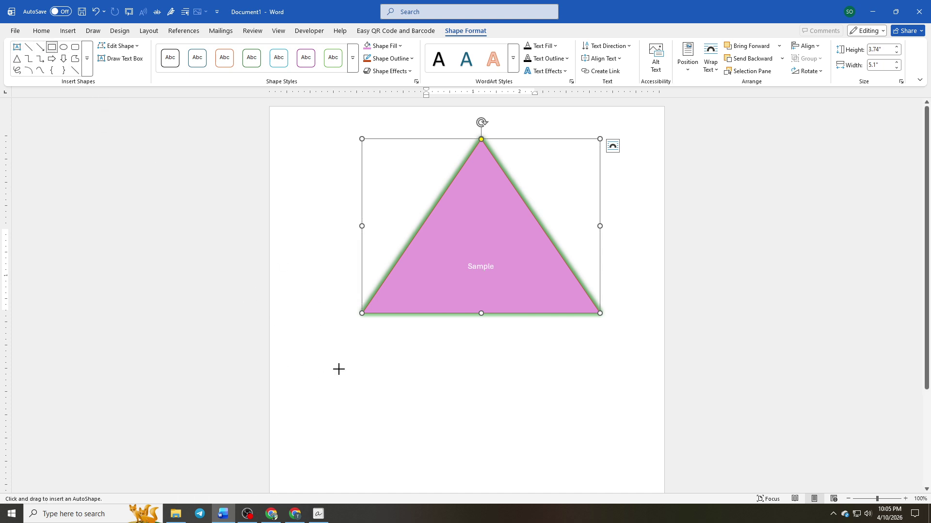
click(63, 48)
drag(345, 381, 488, 467)
Step: Move the circle up and right so it sits roughly centred just beneath the triangle
drag(442, 441, 496, 414)
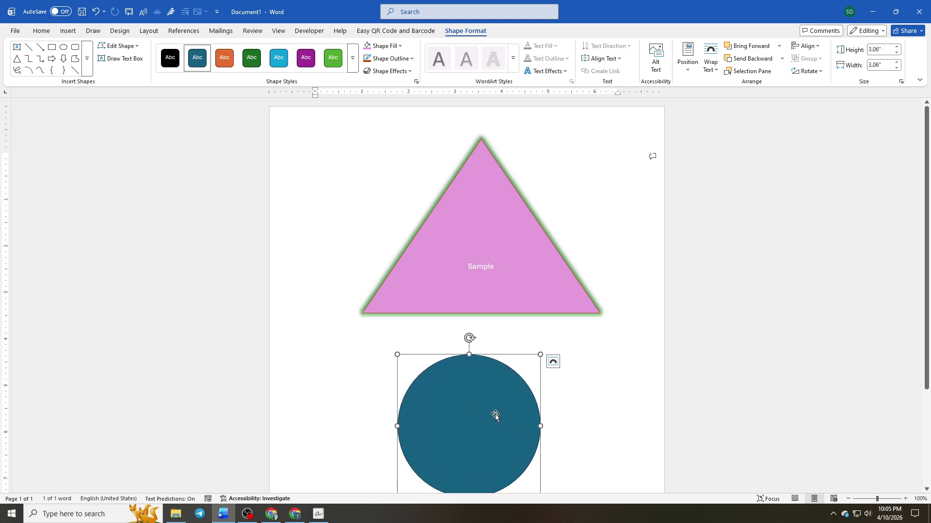
click(592, 416)
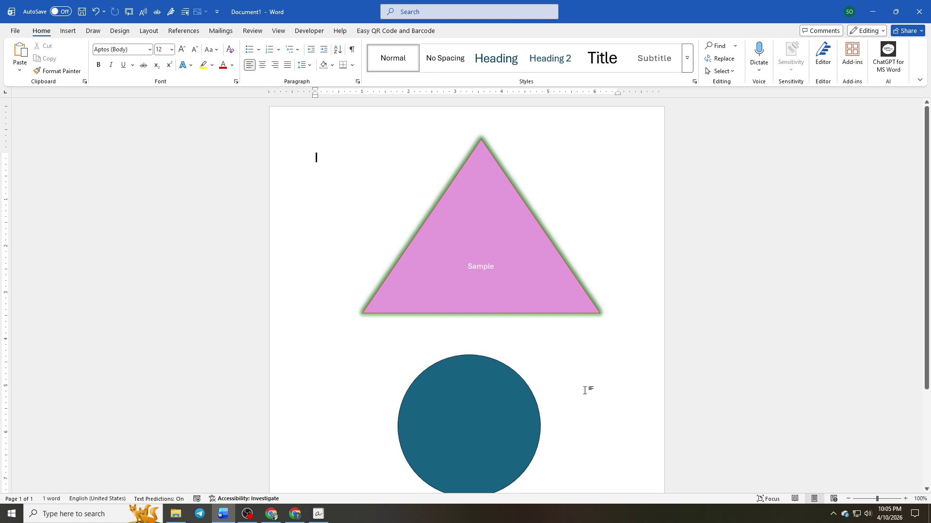
drag(480, 409, 505, 388)
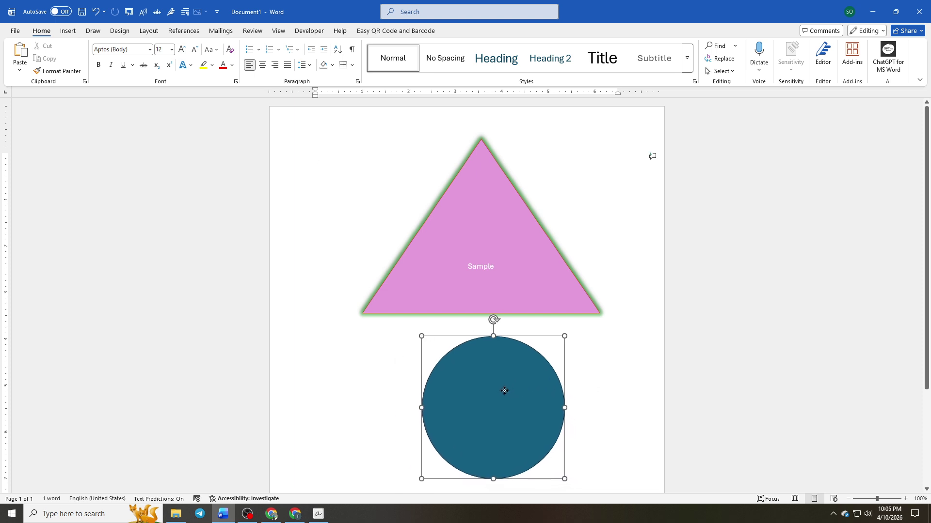